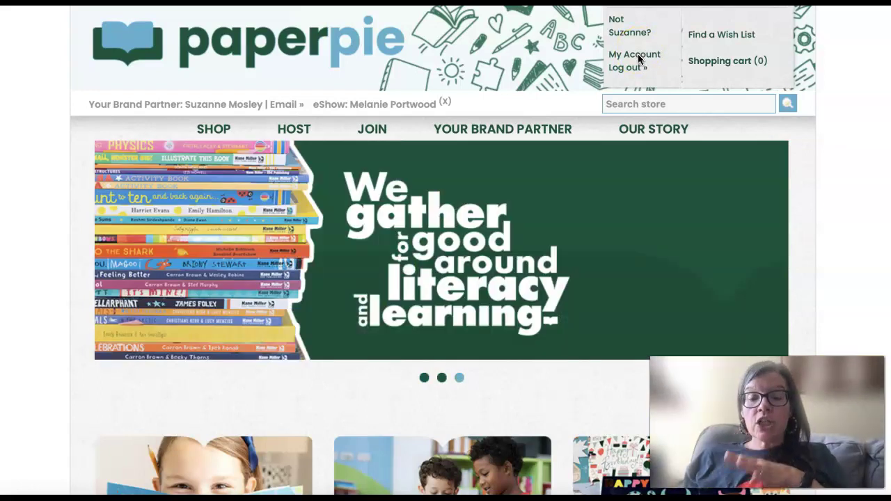
# Open the My Account admin pages, dismiss the JSON loading error, and start a new wish list.
pyautogui.click(638, 53)
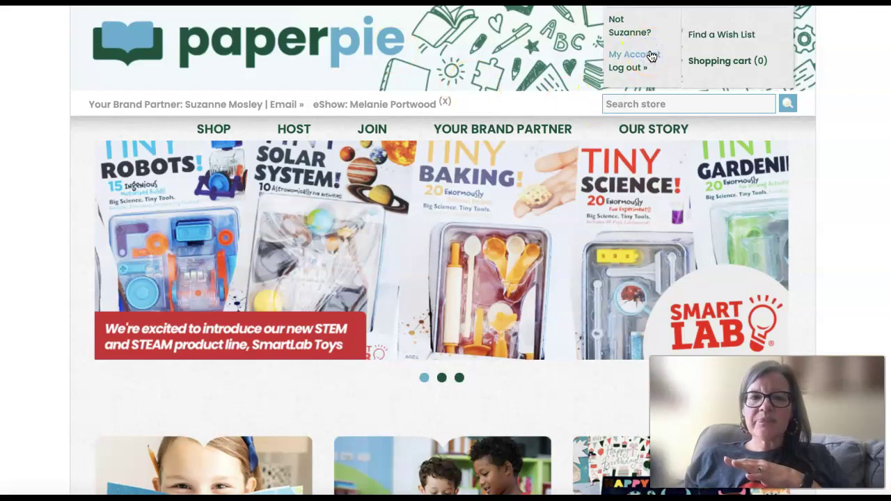
pyautogui.click(651, 56)
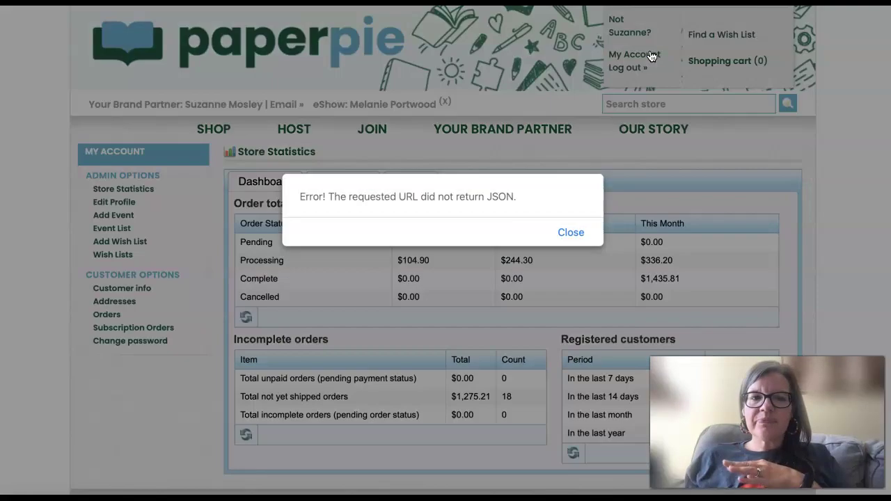
pyautogui.click(571, 232)
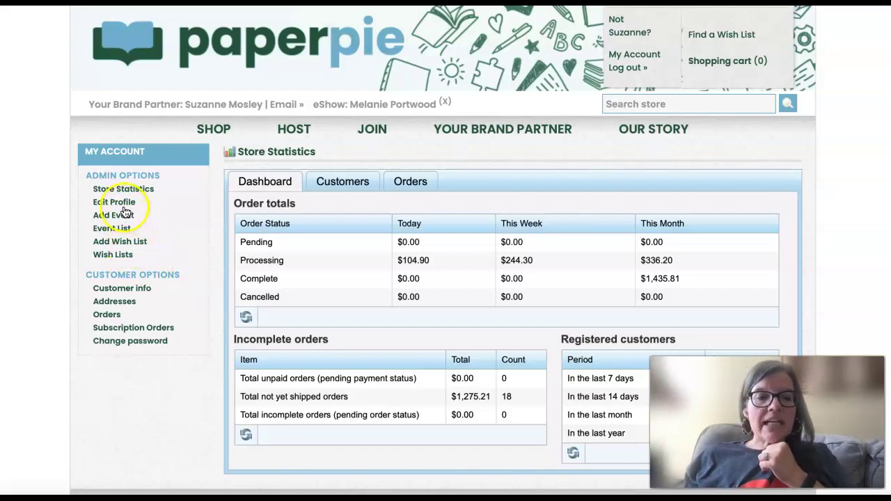
pyautogui.click(133, 243)
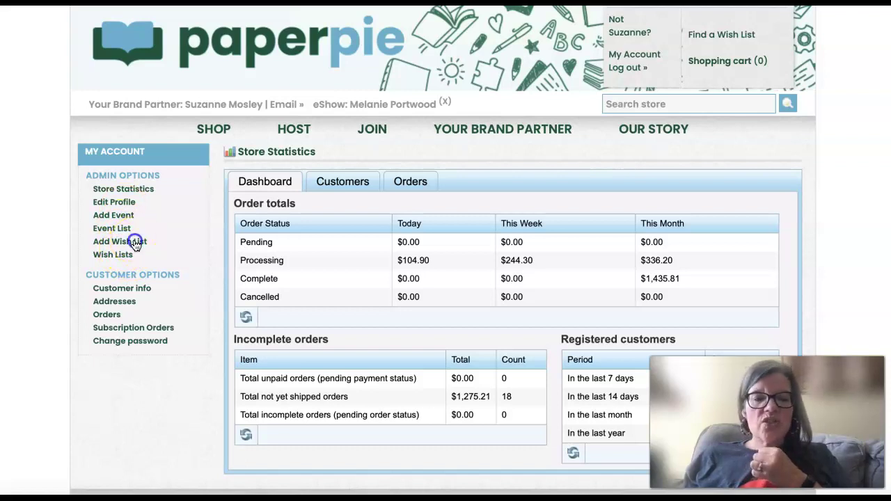
# Save a new wish list named 'Suzy Hosts' with Event left as None.
pyautogui.click(400, 173)
pyautogui.write('Suzy Hosts')
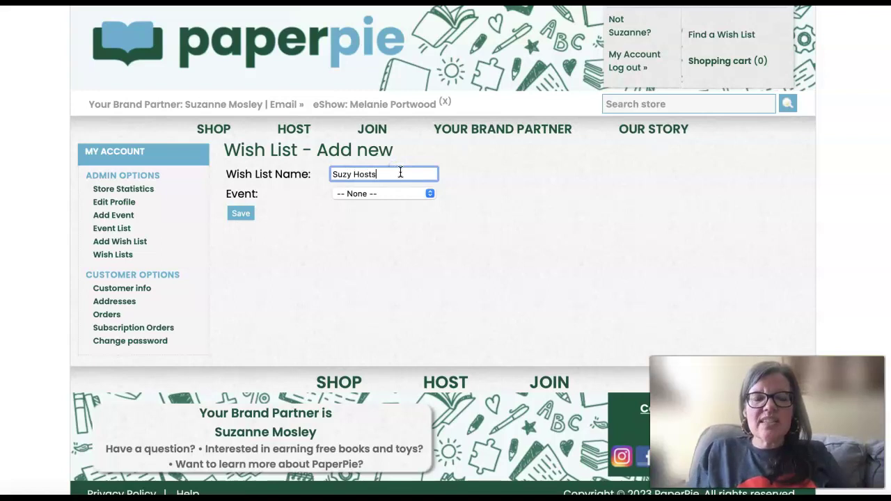
pyautogui.click(389, 195)
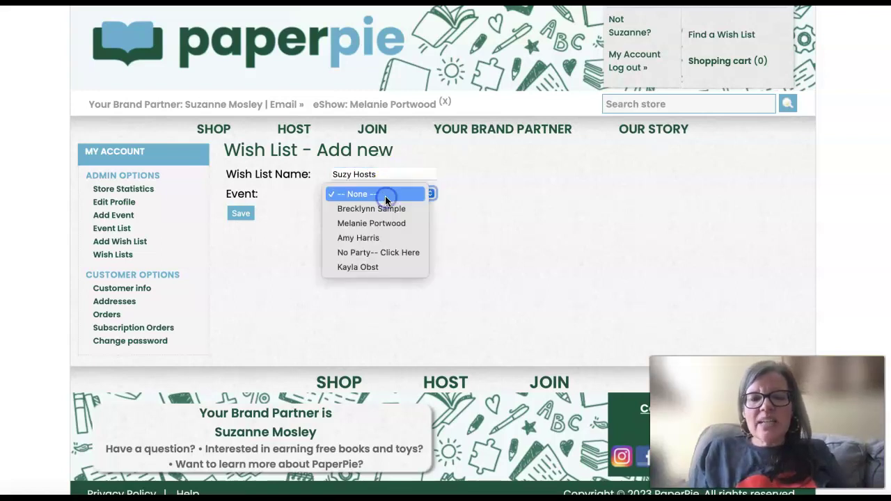
pyautogui.click(385, 195)
pyautogui.click(243, 213)
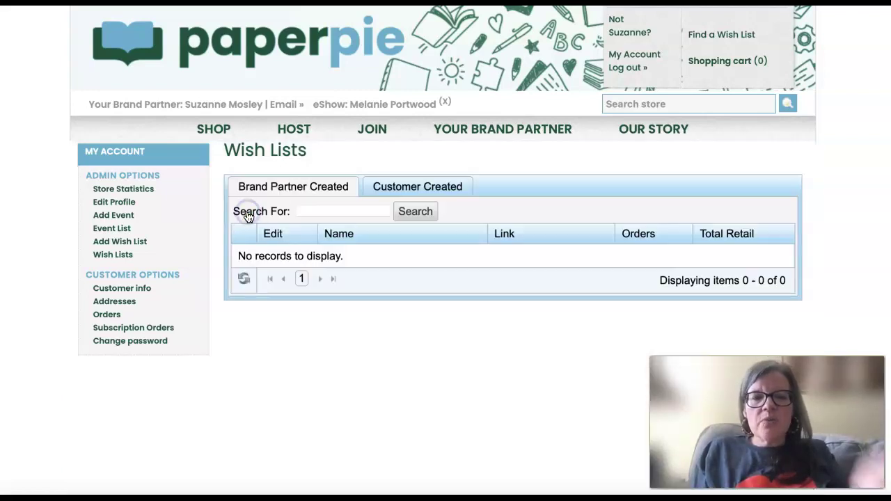
# Find Suzy Hosts on the last page of wish lists and begin adding products to it.
pyautogui.scroll(-2, 395, 348)
pyautogui.scroll(-3, 394, 328)
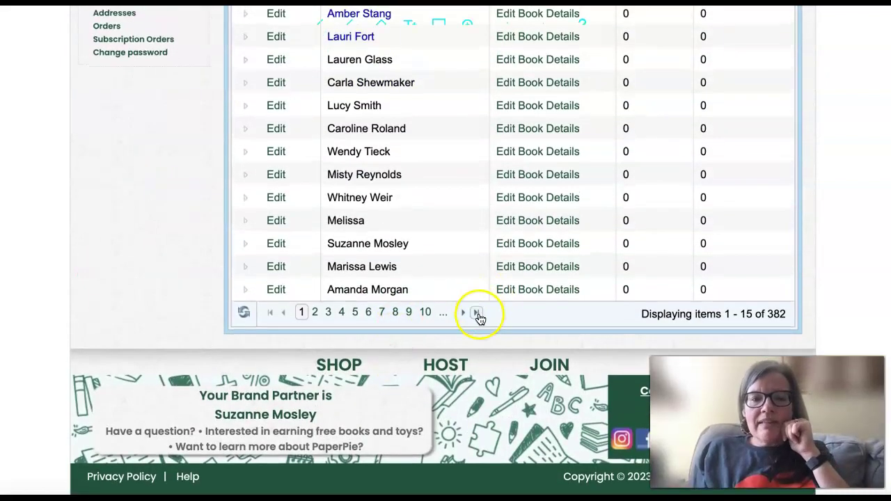
pyautogui.click(478, 310)
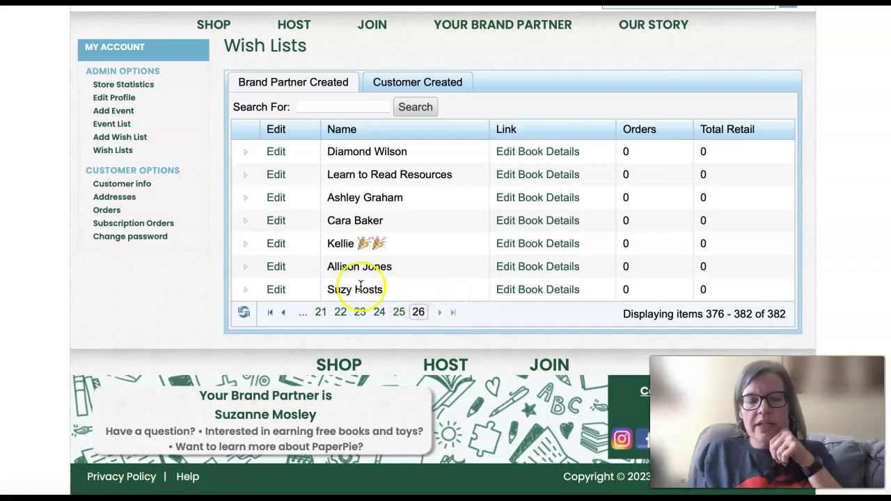
pyautogui.click(276, 291)
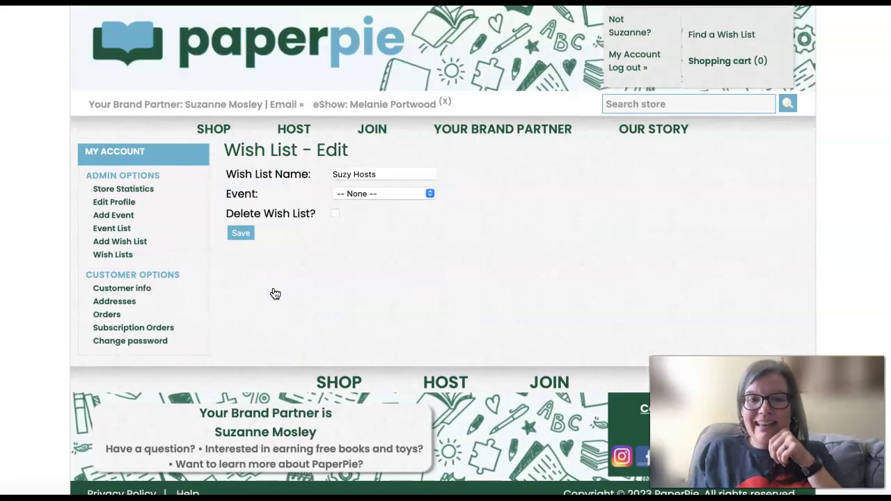
pyautogui.click(247, 235)
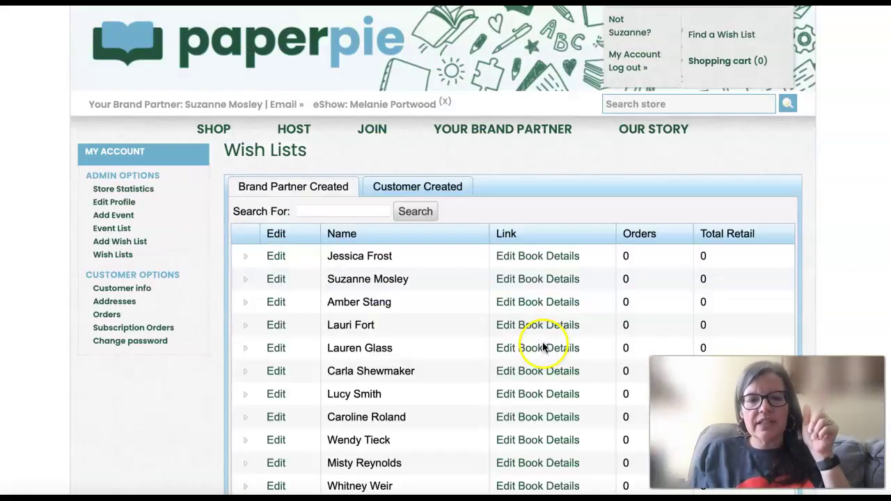
pyautogui.scroll(-5, 486, 316)
pyautogui.click(477, 311)
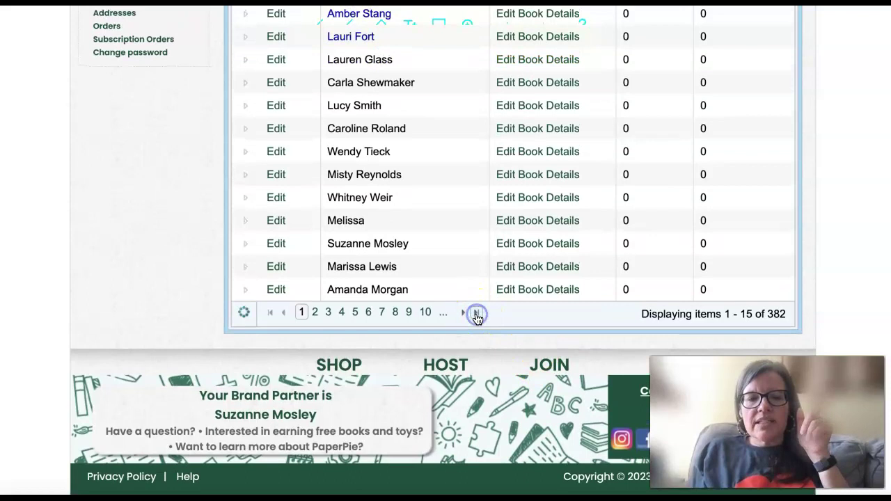
pyautogui.click(543, 292)
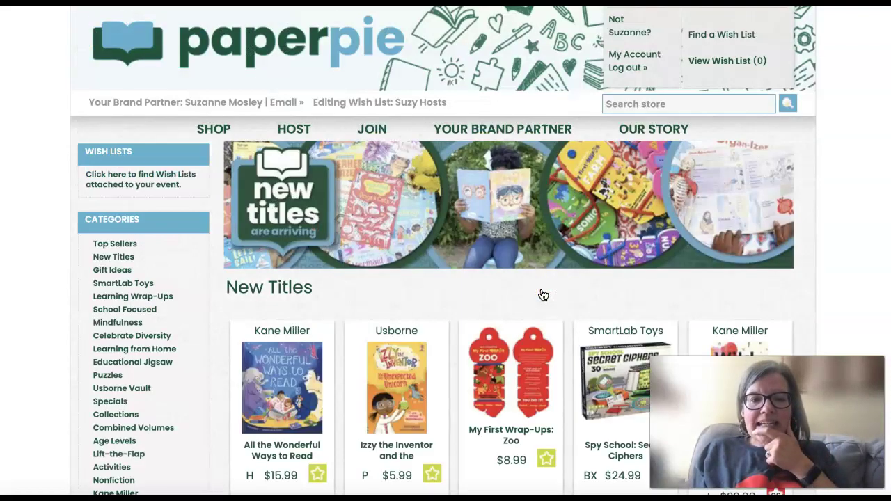
# Star My First Wrap-Ups: Zoo, Squishy Human Body, Izzy the Inventor, and All the Wonderful Ways to Read.
pyautogui.scroll(-3, 543, 295)
pyautogui.click(546, 232)
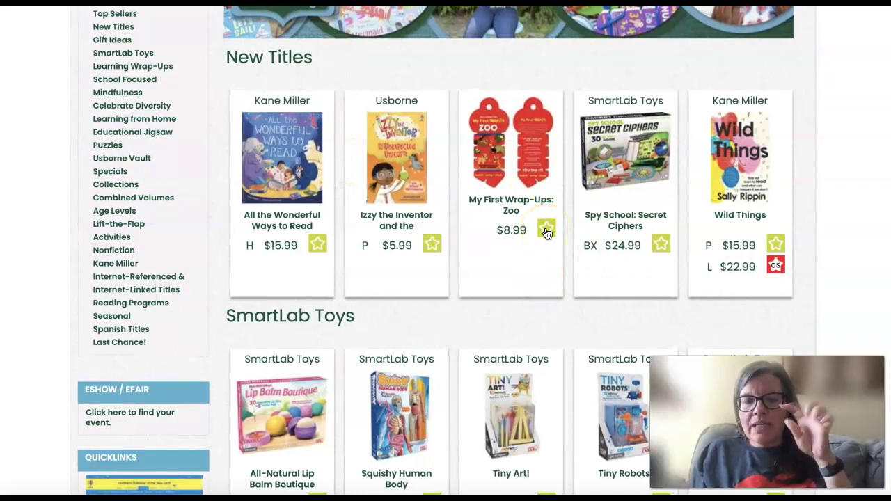
pyautogui.scroll(-2, 546, 231)
pyautogui.click(431, 388)
pyautogui.scroll(2, 519, 243)
pyautogui.click(547, 232)
pyautogui.click(432, 248)
pyautogui.click(317, 248)
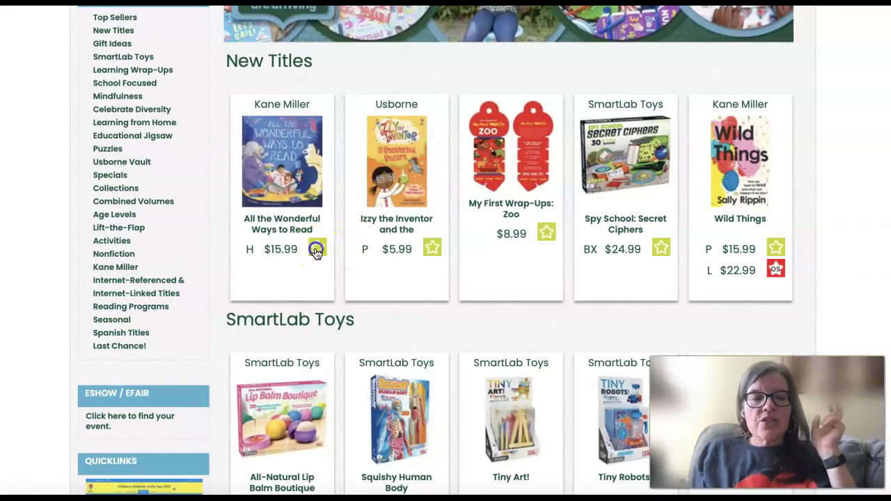
# Add the At the Zoo and Dinosaurs jigsaw puzzles, My Year of Art, and A to Z Animal Joke Book.
pyautogui.click(113, 147)
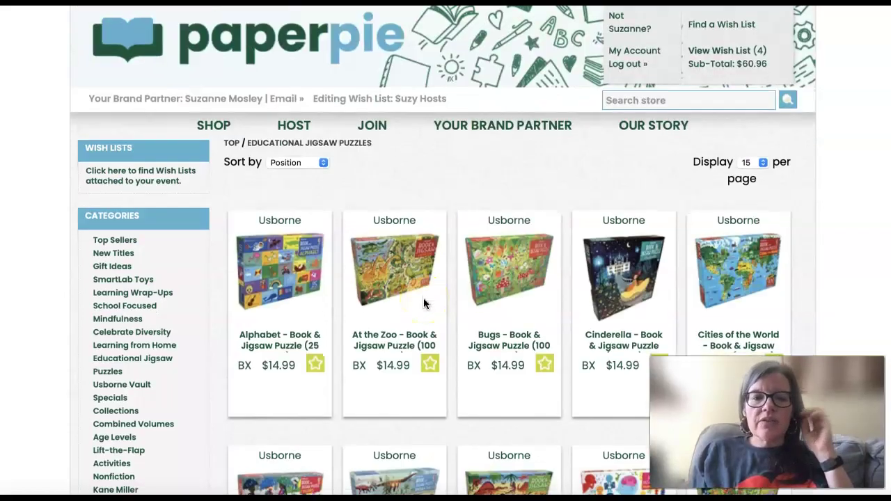
pyautogui.scroll(-2, 423, 300)
pyautogui.click(433, 238)
pyautogui.scroll(-2, 432, 237)
pyautogui.click(545, 398)
pyautogui.scroll(2, 48, 141)
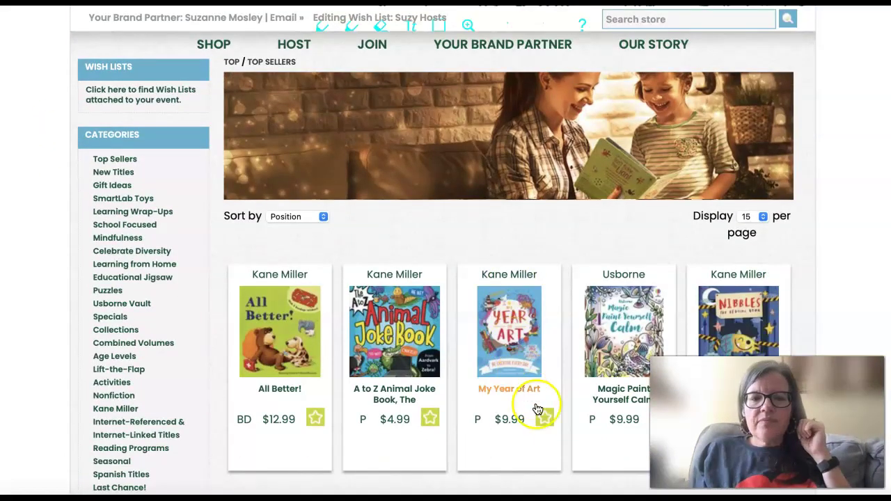
pyautogui.click(545, 417)
pyautogui.click(430, 417)
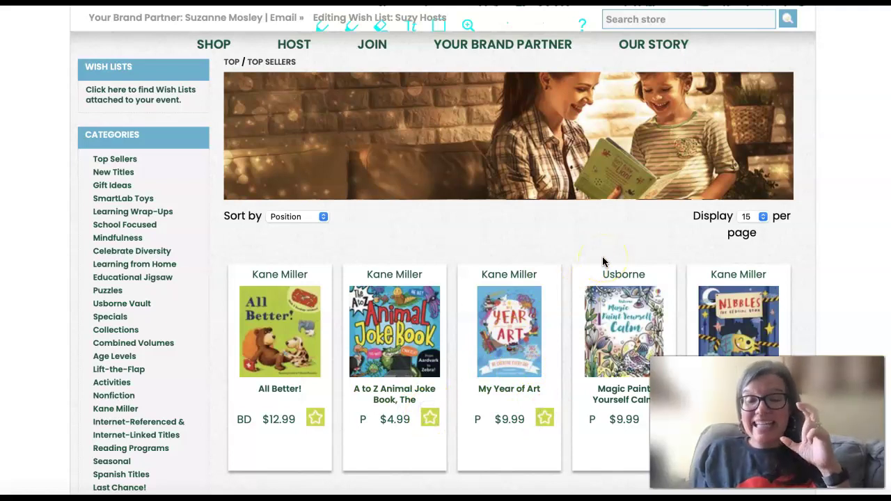
pyautogui.scroll(2, 603, 262)
pyautogui.scroll(-1, 602, 262)
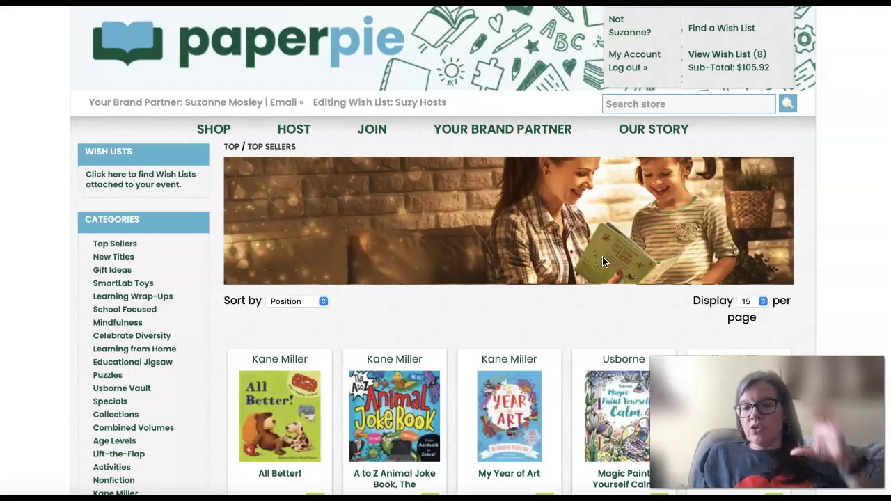
# Show the eight-item Suzy Hosts wish list and check the page's web address.
pyautogui.click(717, 56)
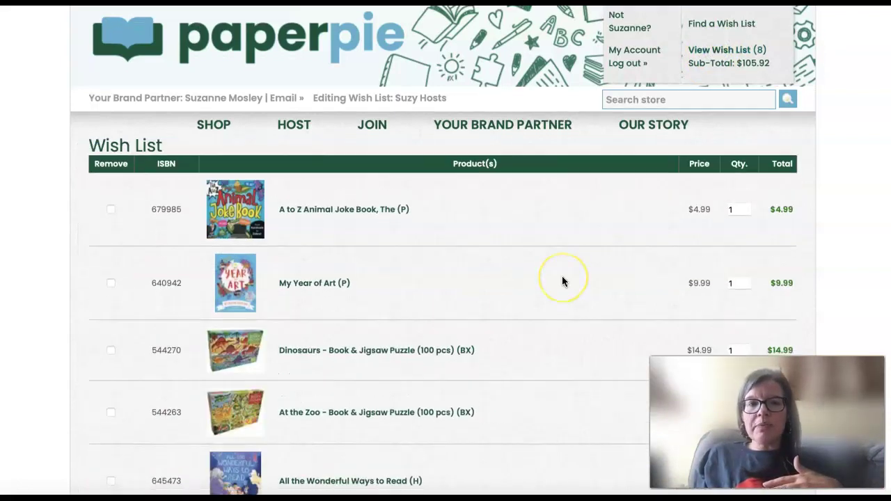
pyautogui.scroll(-10, 562, 280)
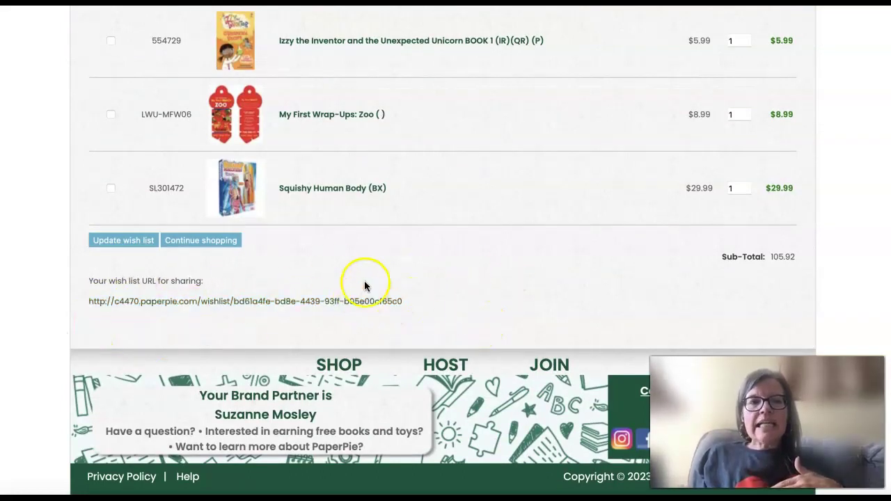
pyautogui.scroll(10, 364, 282)
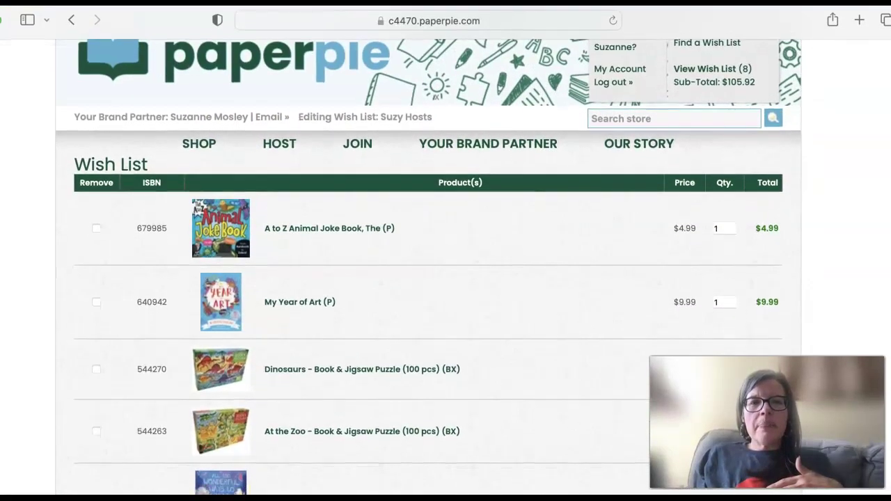
pyautogui.click(457, 23)
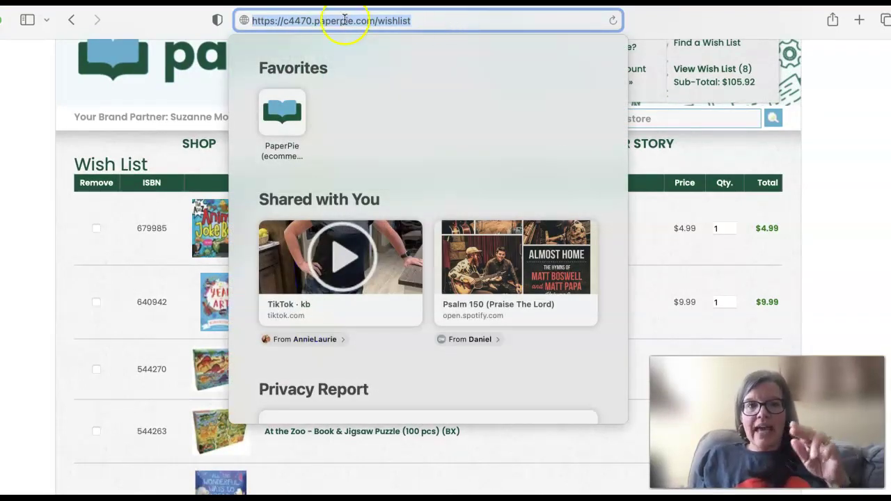
pyautogui.click(42, 272)
# Highlight the wish list's shareable URL so it is ready to copy.
pyautogui.scroll(-4, 175, 330)
pyautogui.scroll(-10, 175, 332)
pyautogui.moveTo(153, 382); pyautogui.dragTo(307, 375)
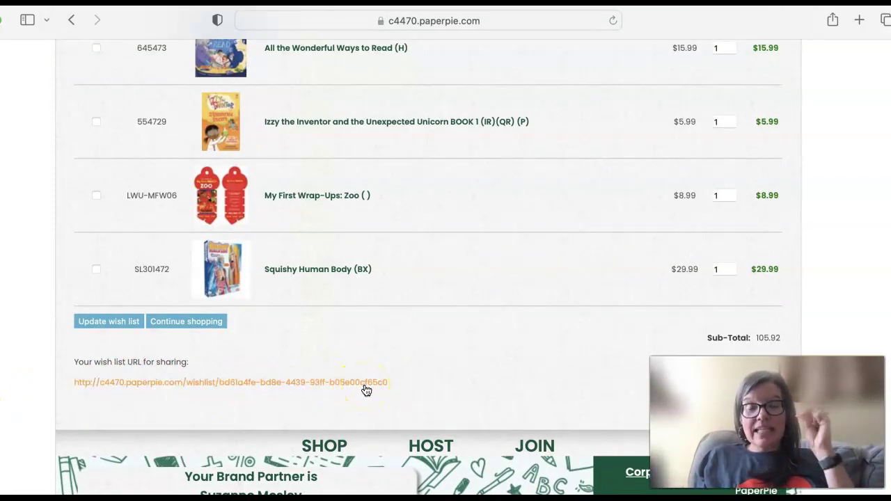
pyautogui.scroll(1, 444, 287)
pyautogui.click(444, 287)
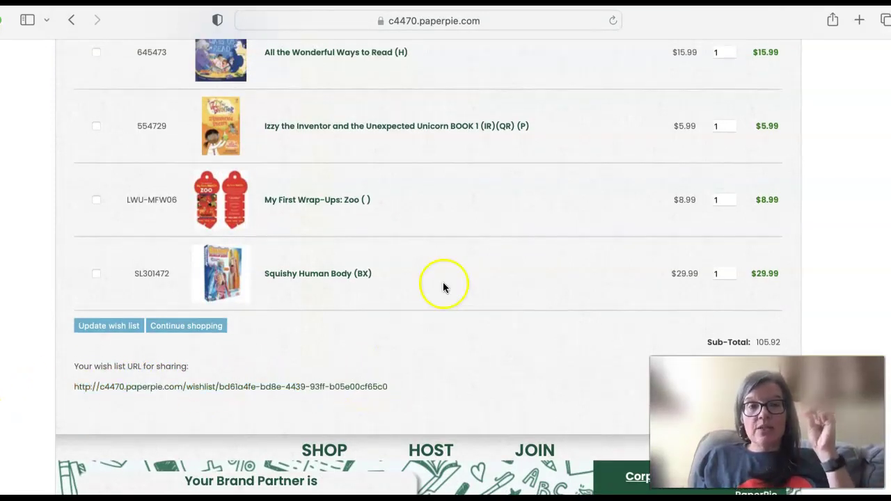
pyautogui.rightClick(378, 384)
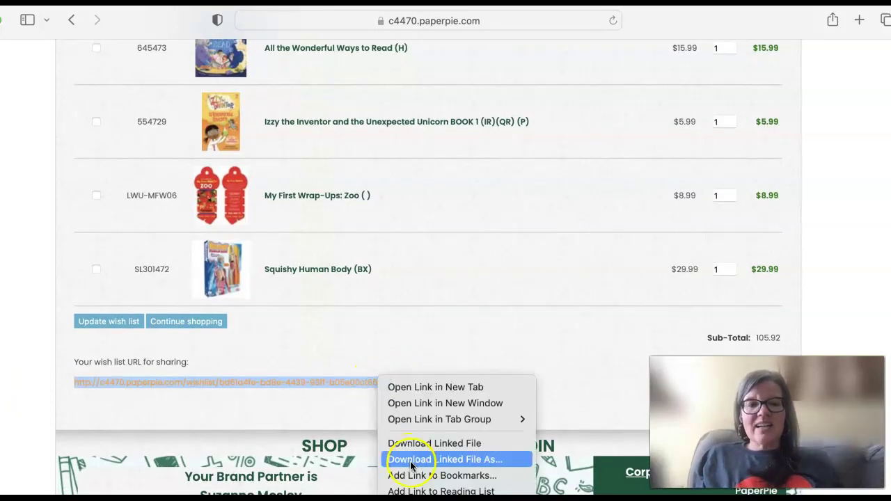
pyautogui.click(539, 322)
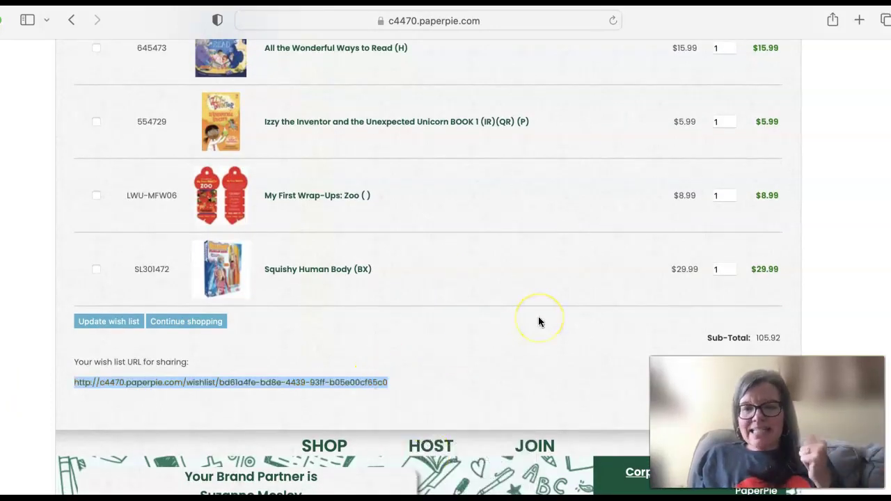
pyautogui.click(197, 392)
pyautogui.scroll(3, 202, 390)
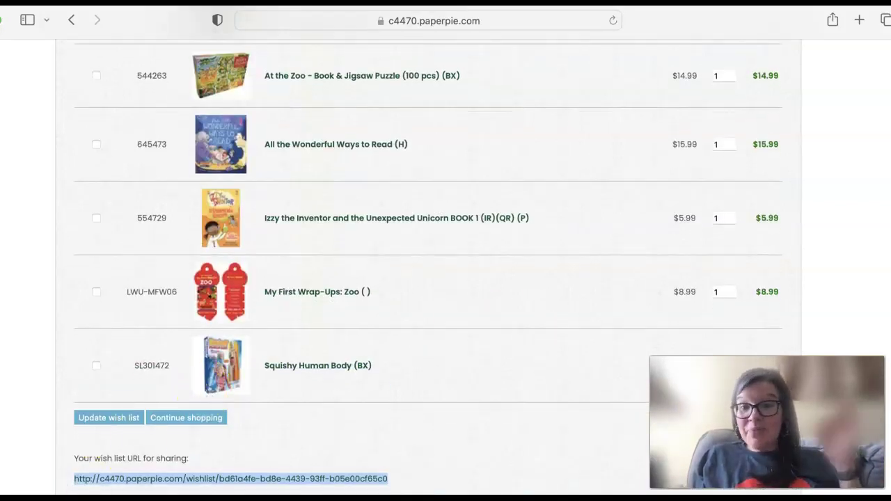